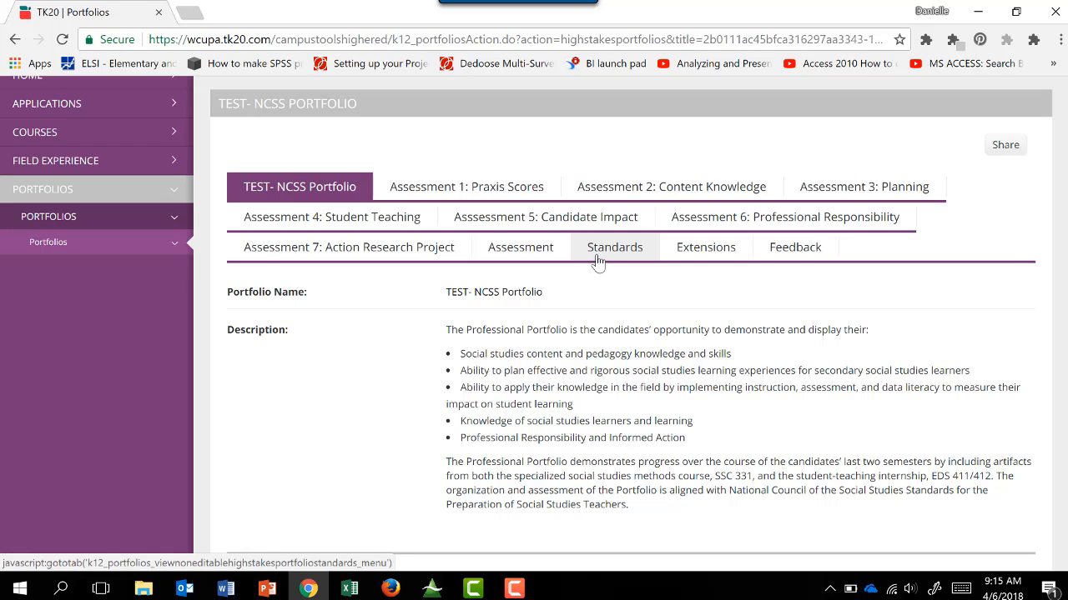
# Open the Praxis II form under Assessment 1: Praxis Scores and upload SampleFile as the copy of the Praxis II score.
pyautogui.click(515, 190)
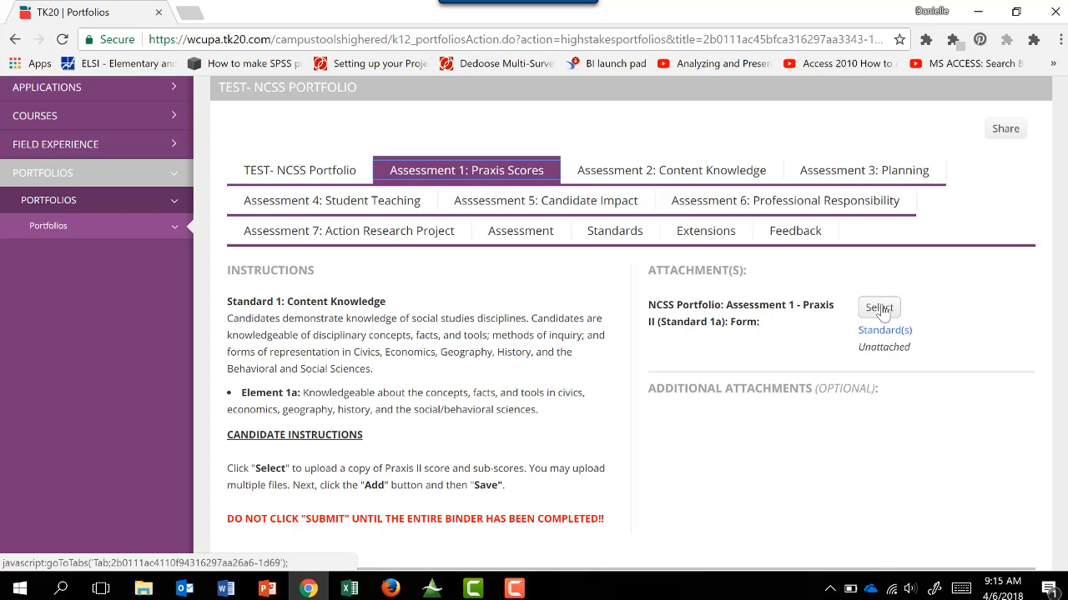
pyautogui.click(880, 309)
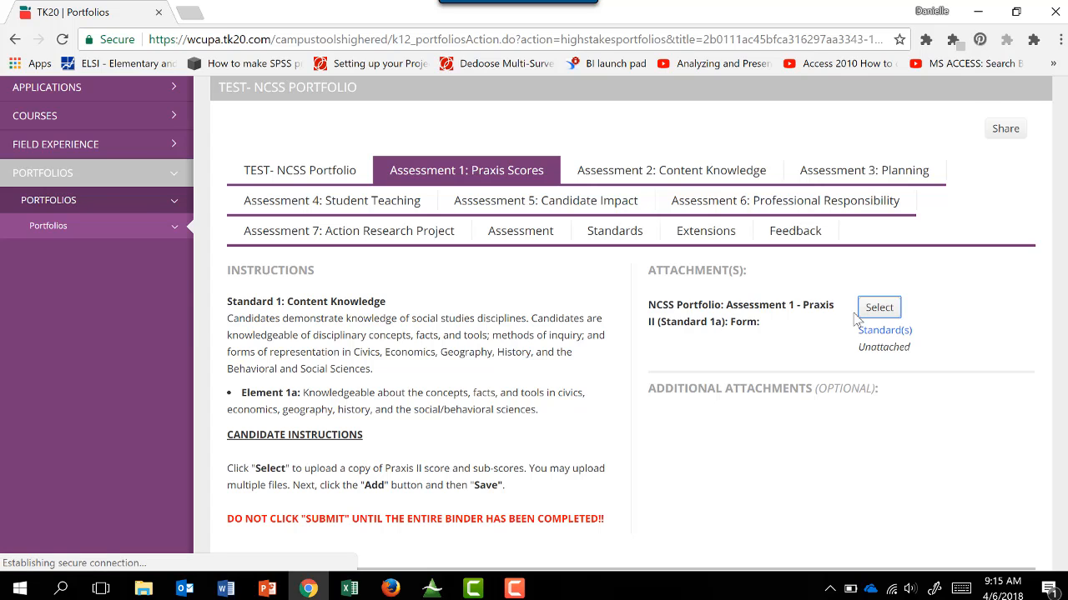
pyautogui.scroll(-2, 767, 342)
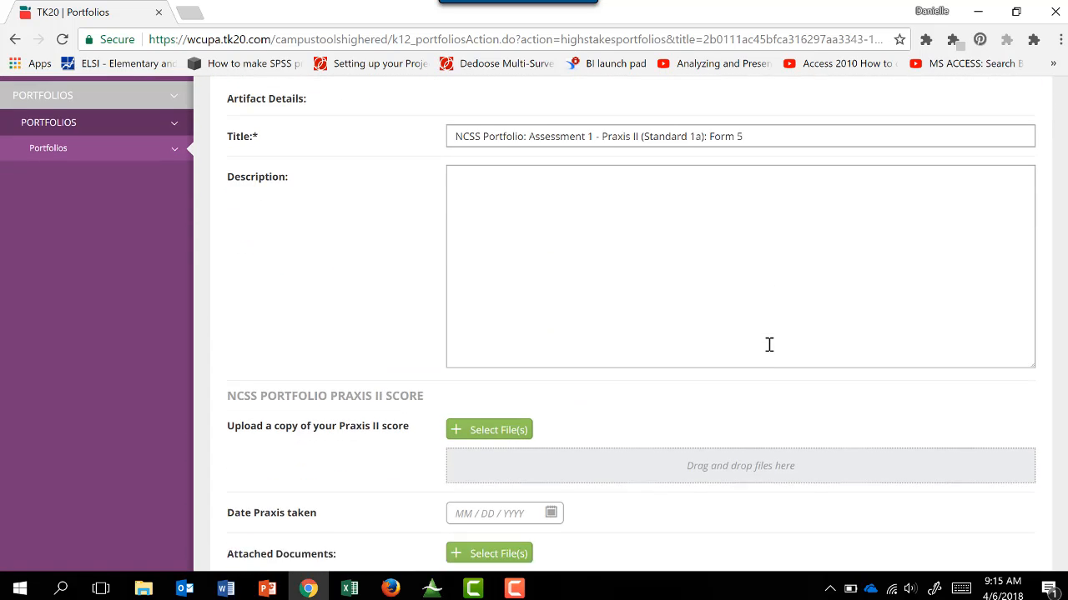
pyautogui.scroll(-1, 768, 347)
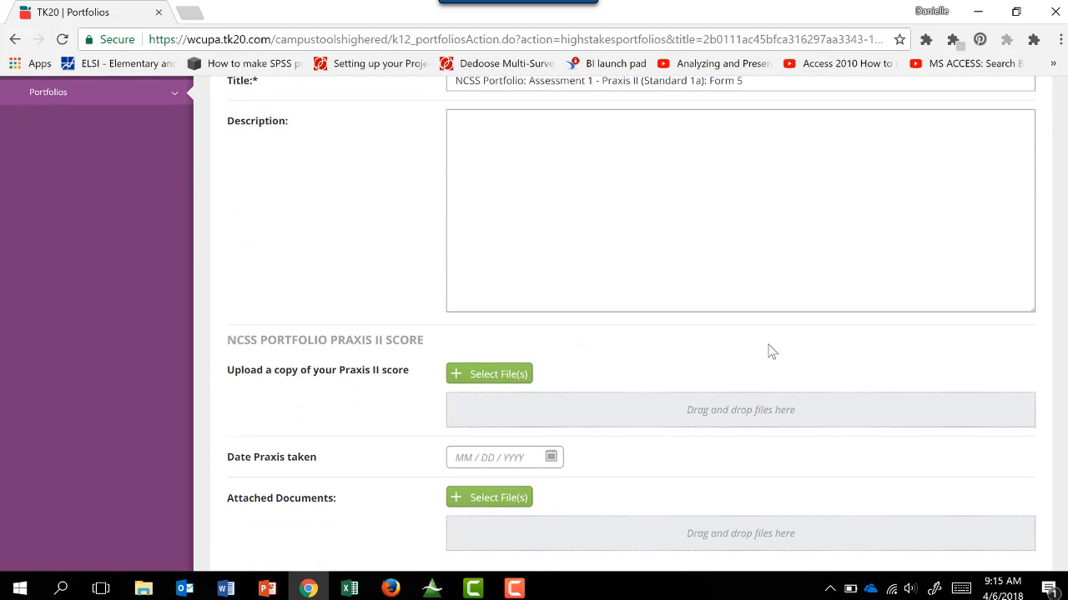
pyautogui.click(479, 376)
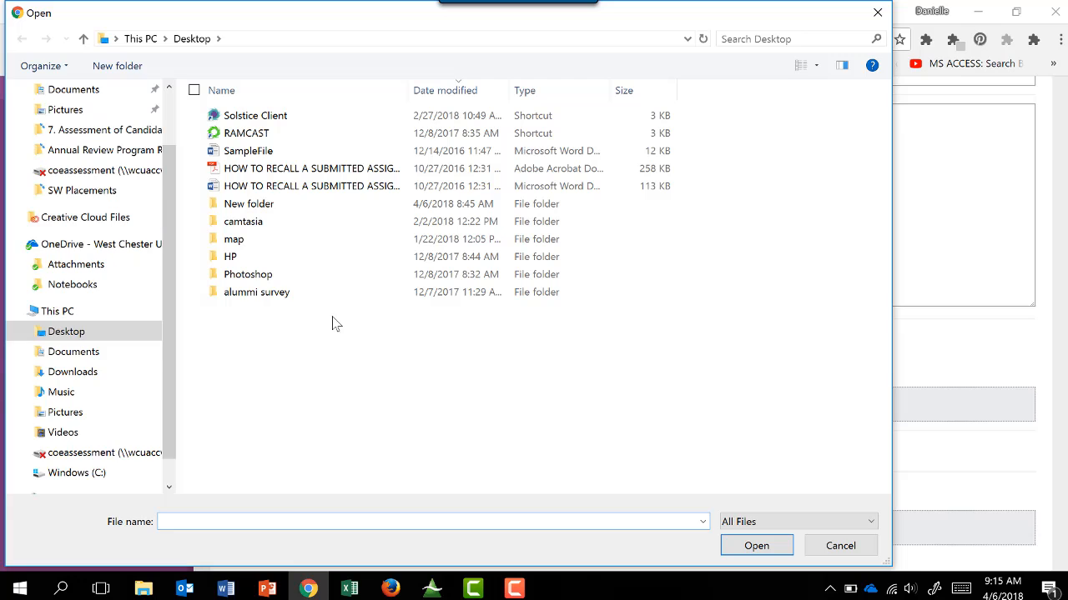
pyautogui.doubleClick(257, 153)
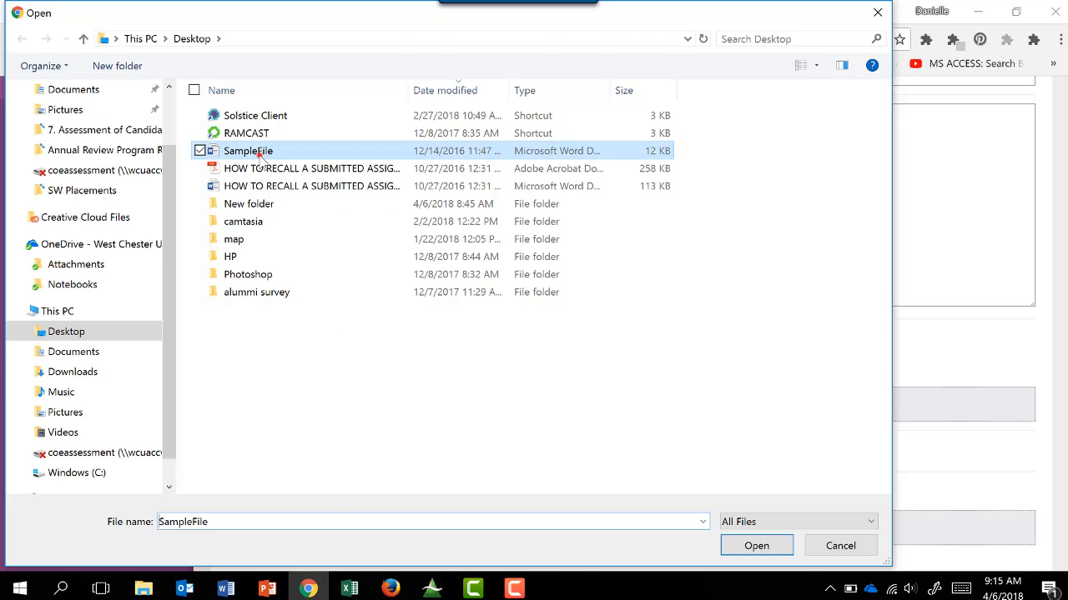
# Set the date the Praxis was taken to 04/06/2018 and add the completed form to Assessment 1.
pyautogui.scroll(-2, 311, 338)
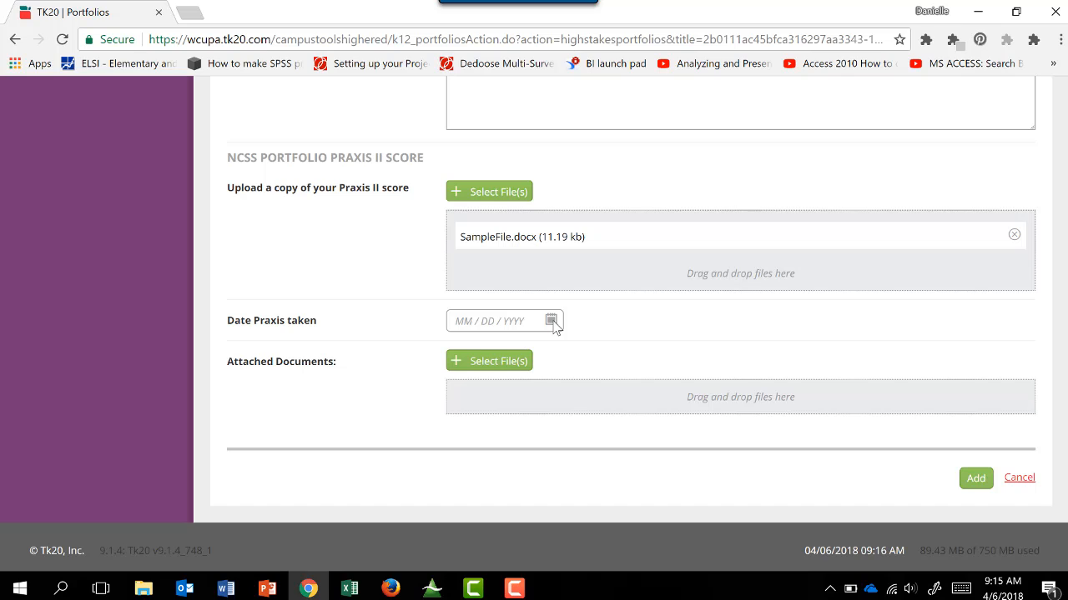
pyautogui.click(552, 322)
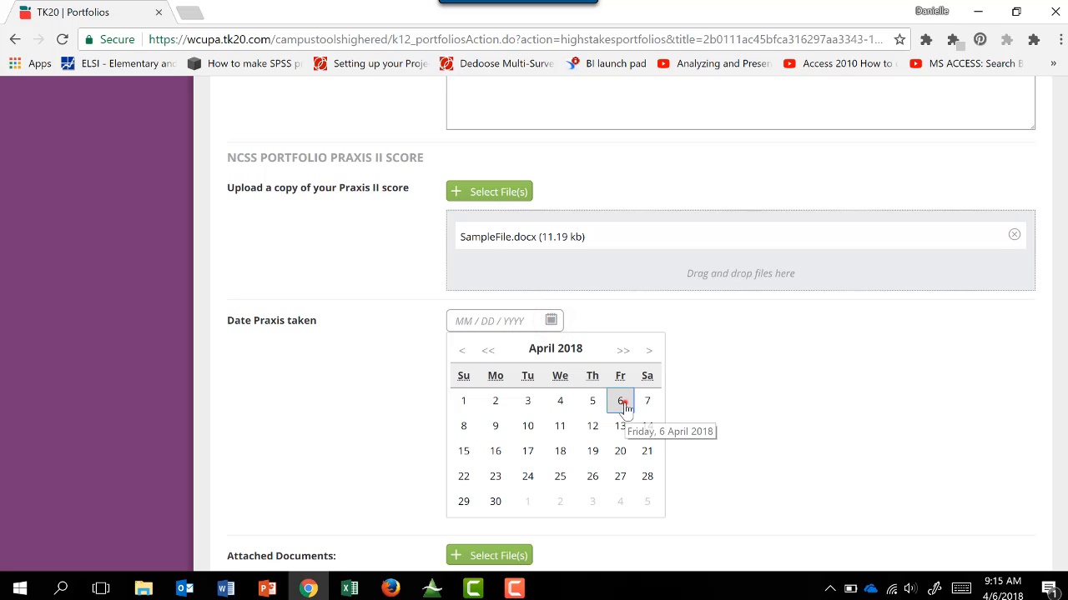
pyautogui.click(622, 403)
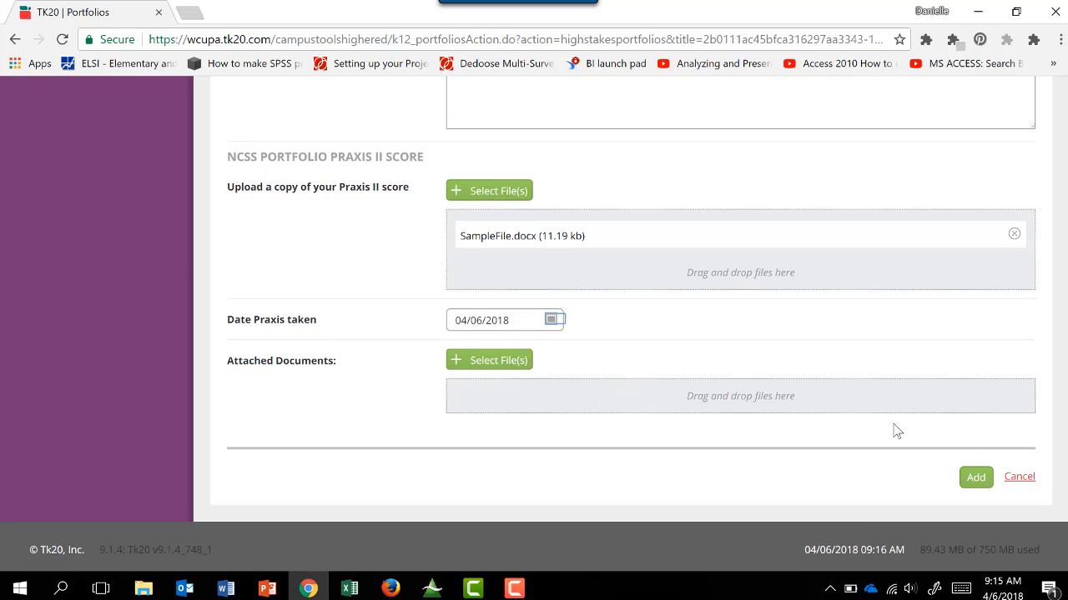
pyautogui.click(976, 478)
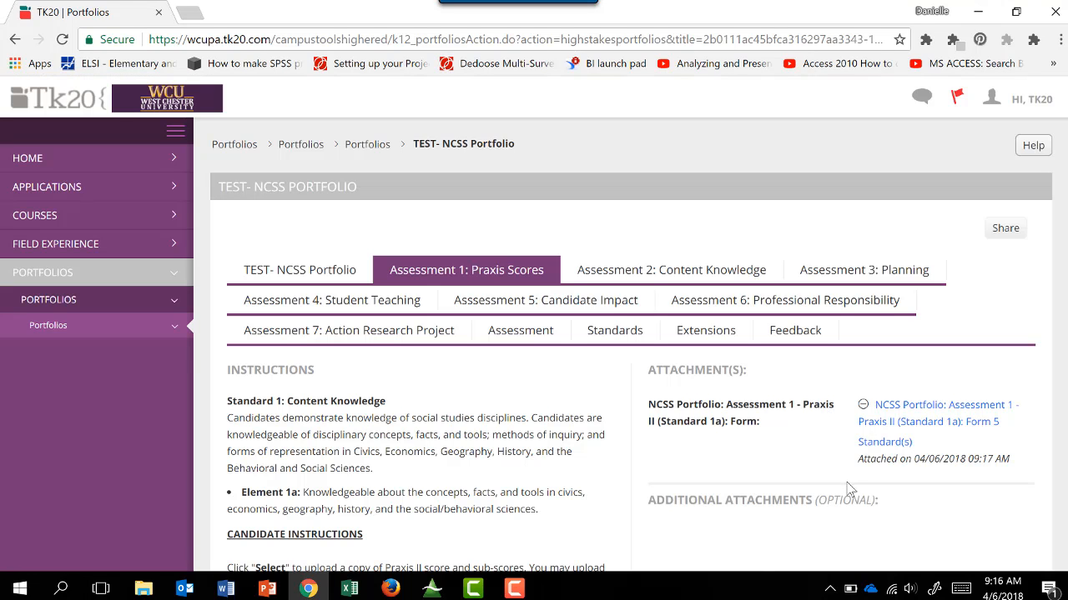
# Save the portfolio with the Assessment 1 attachment, without submitting it.
pyautogui.scroll(-3, 851, 490)
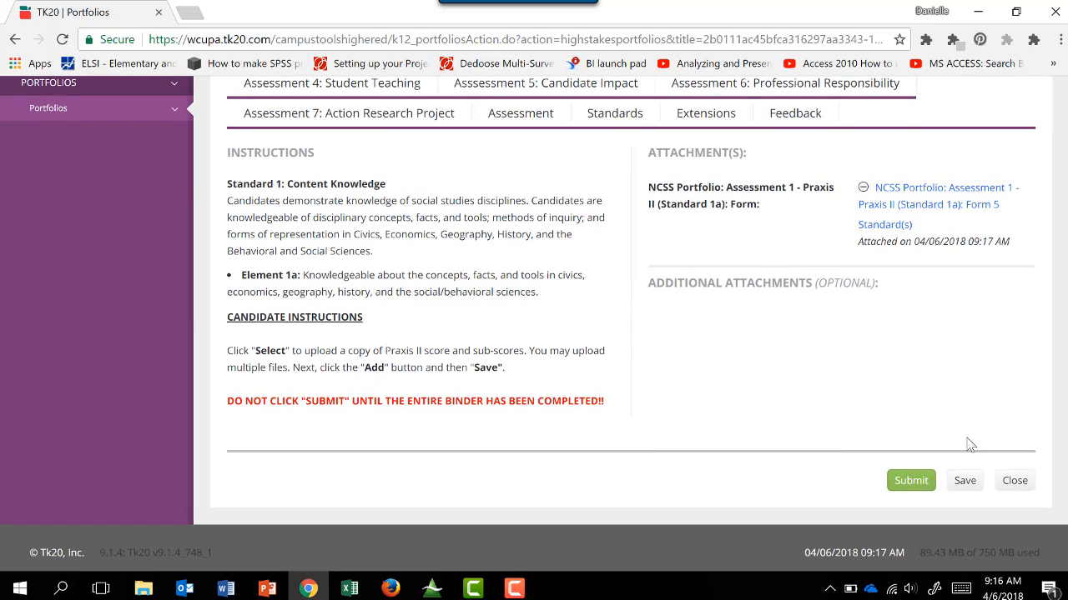
pyautogui.click(965, 481)
pyautogui.click(964, 483)
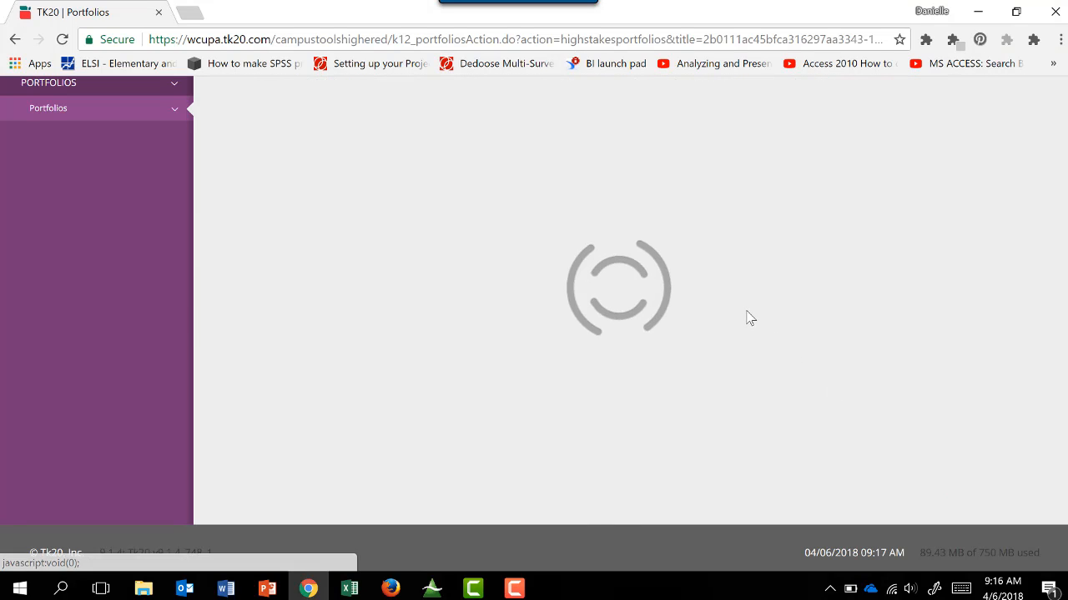
# Open the Assessment 2: Content Knowledge attachment form and upload SampleFile as the SSC331 artifact that supports Civics.
pyautogui.scroll(-1, 782, 408)
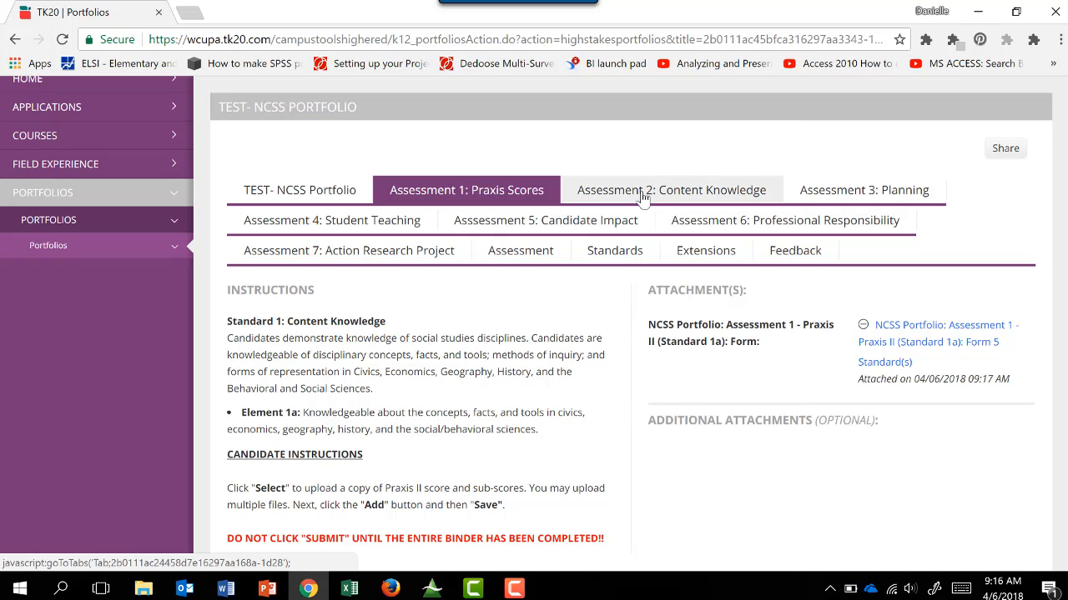
pyautogui.click(642, 194)
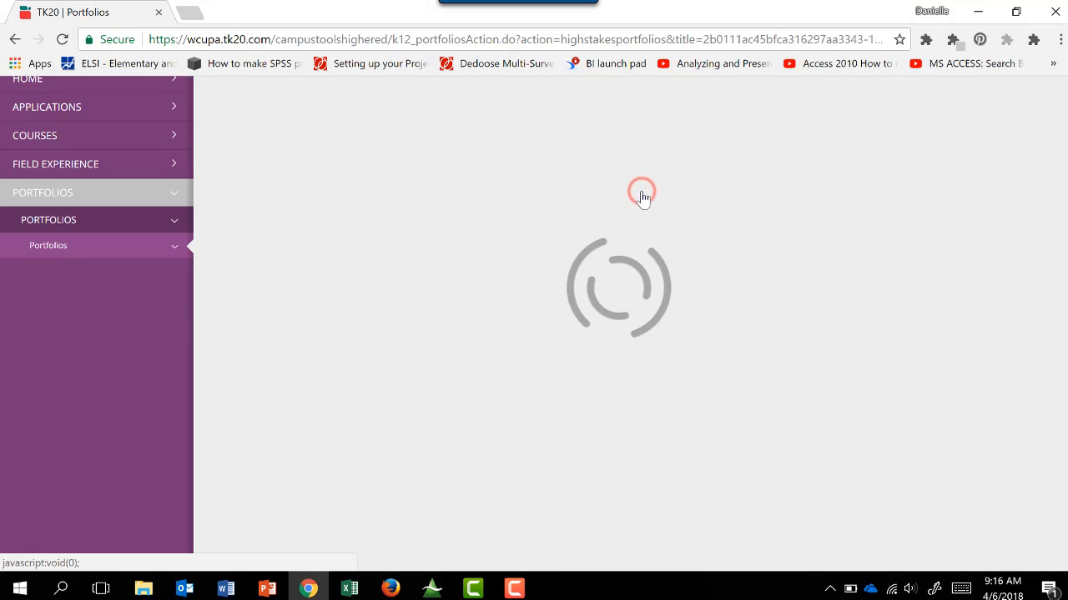
pyautogui.scroll(-2, 710, 401)
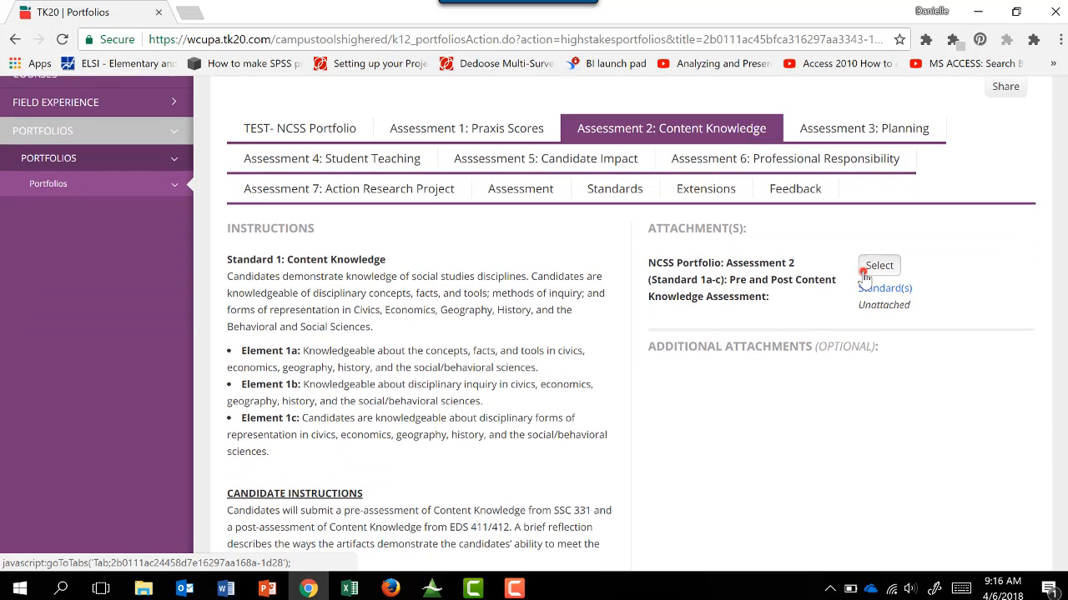
pyautogui.click(875, 267)
pyautogui.scroll(-4, 694, 350)
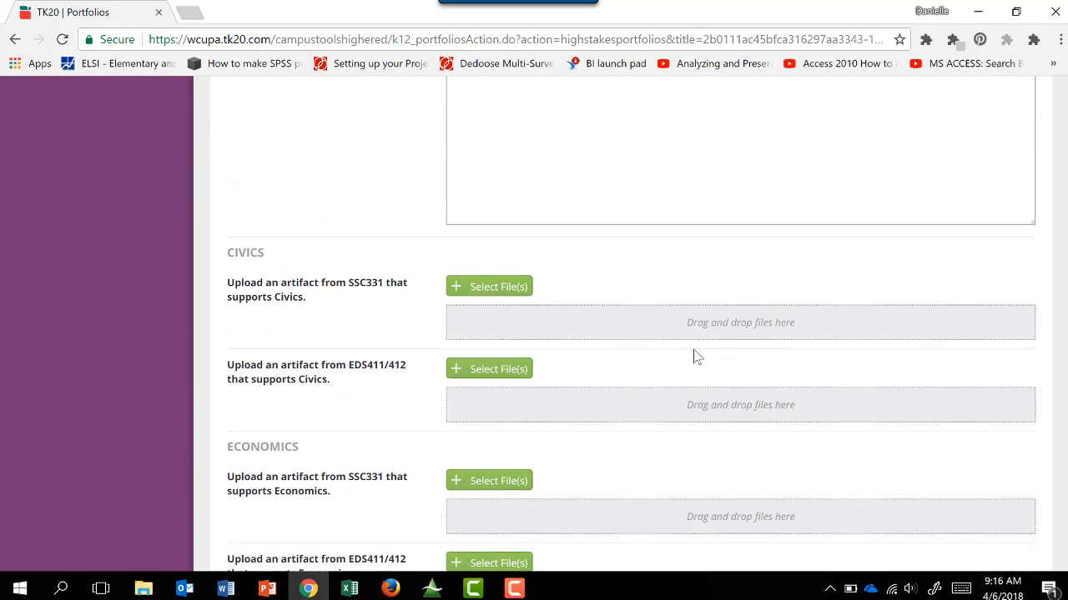
pyautogui.scroll(-2, 693, 355)
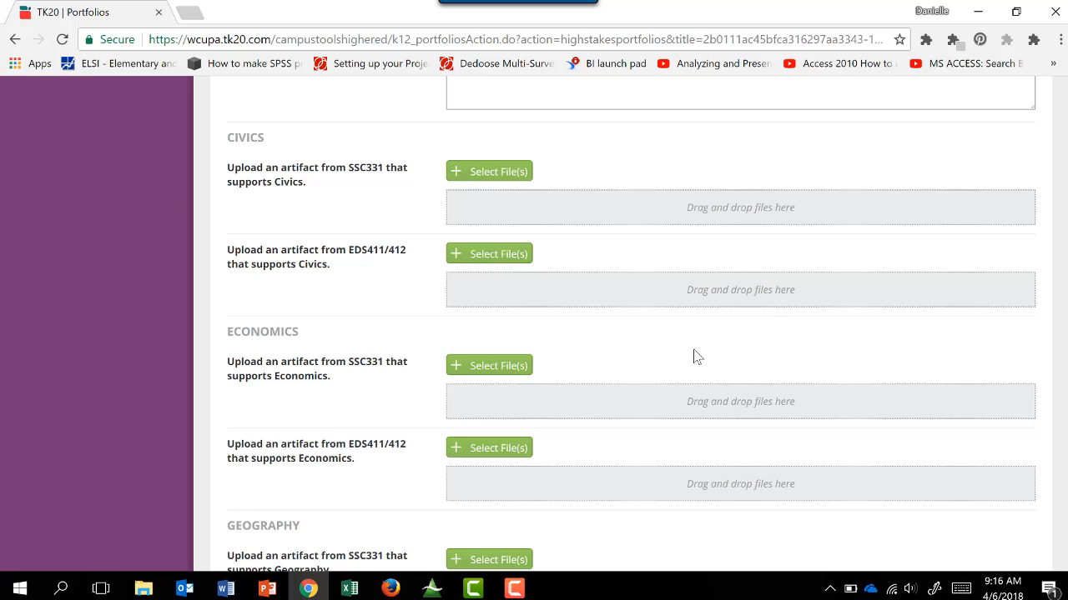
pyautogui.click(500, 181)
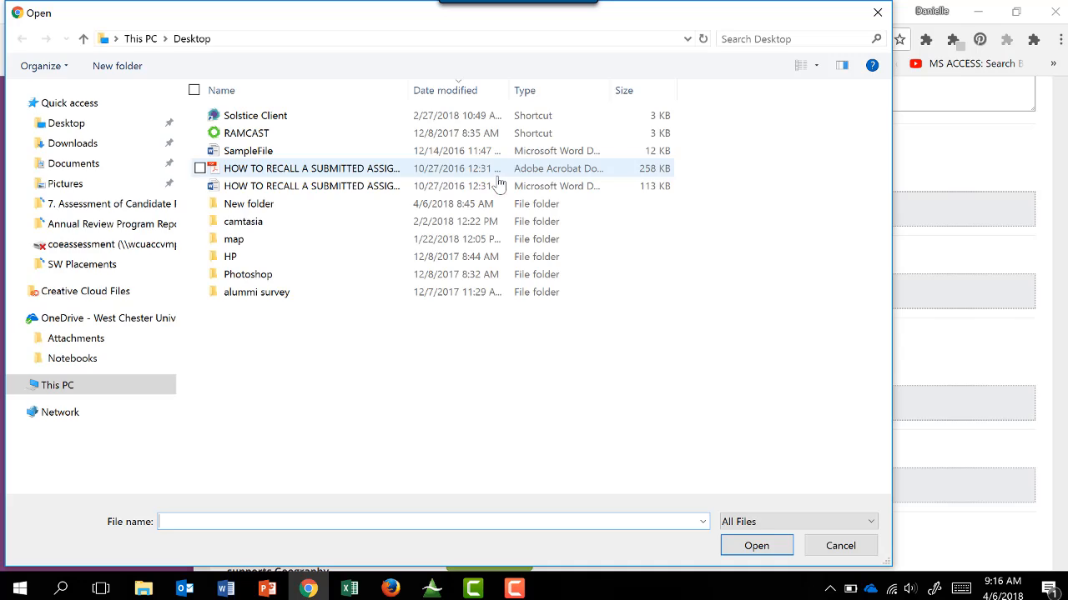
pyautogui.doubleClick(247, 153)
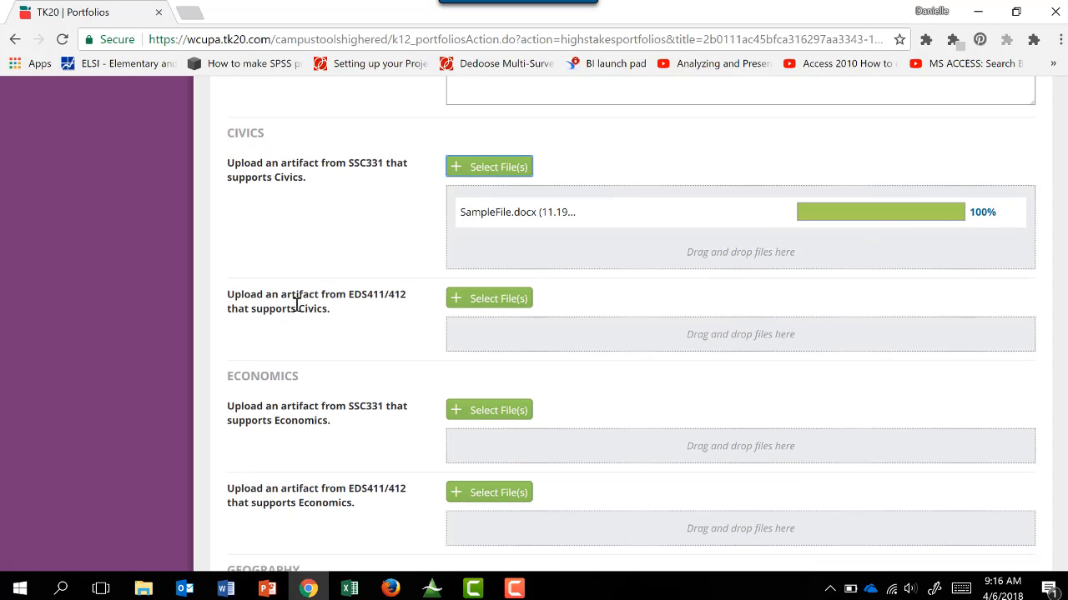
# Go to the Reflection field, leave it empty, and add the Content Knowledge form to Assessment 2.
pyautogui.scroll(-10, 297, 307)
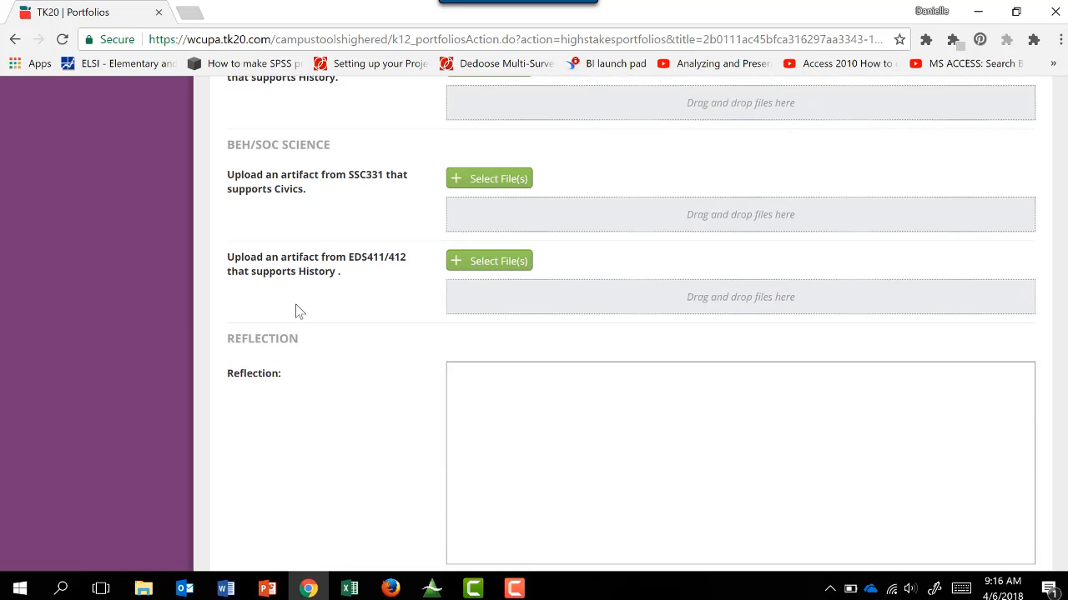
pyautogui.scroll(-1, 298, 311)
pyautogui.click(562, 379)
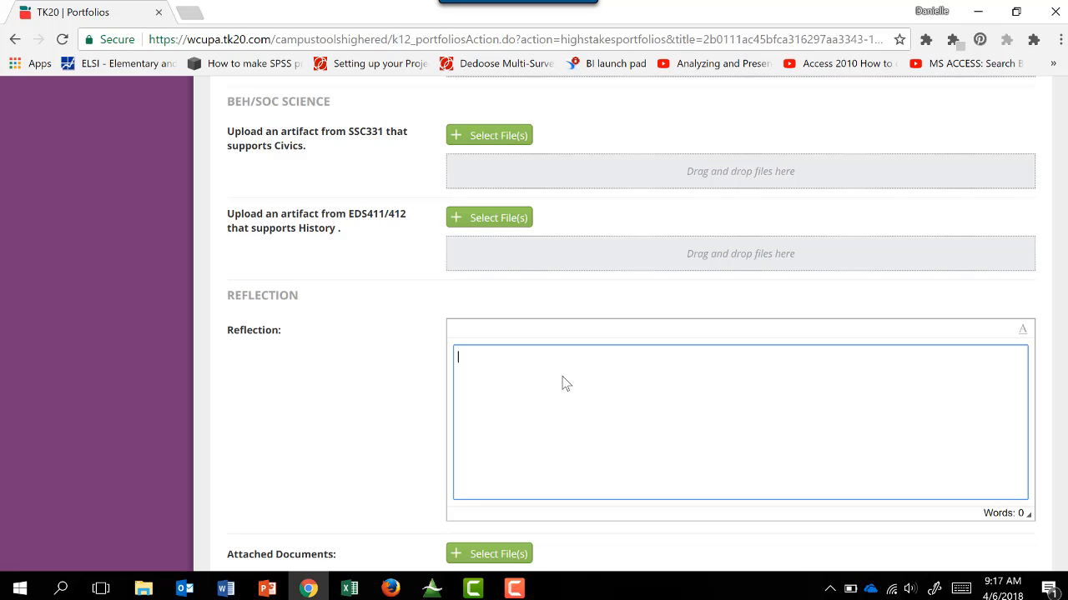
pyautogui.scroll(-5, 562, 383)
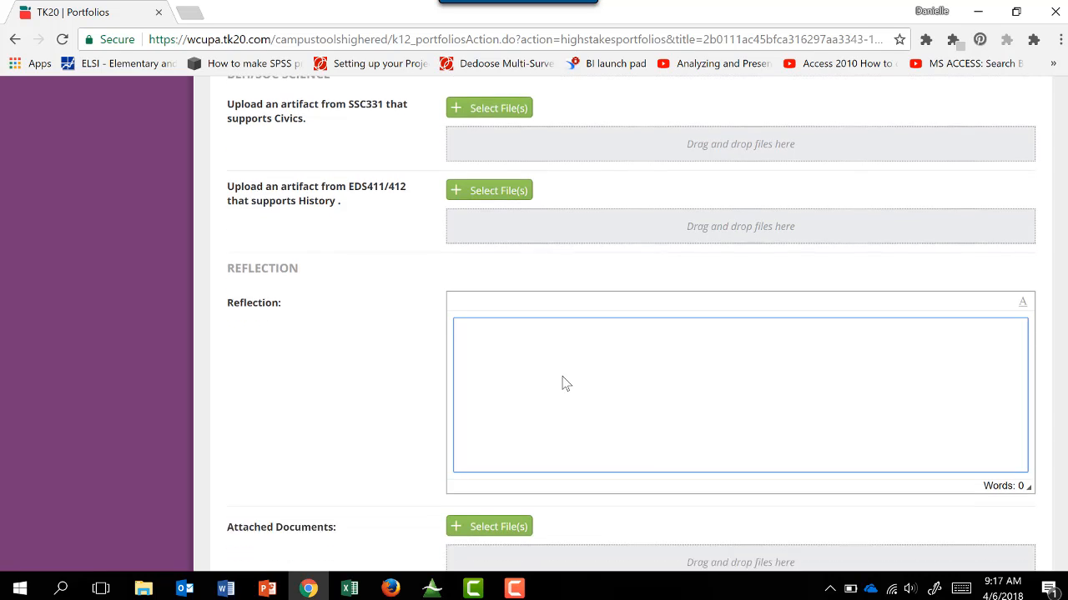
pyautogui.click(976, 480)
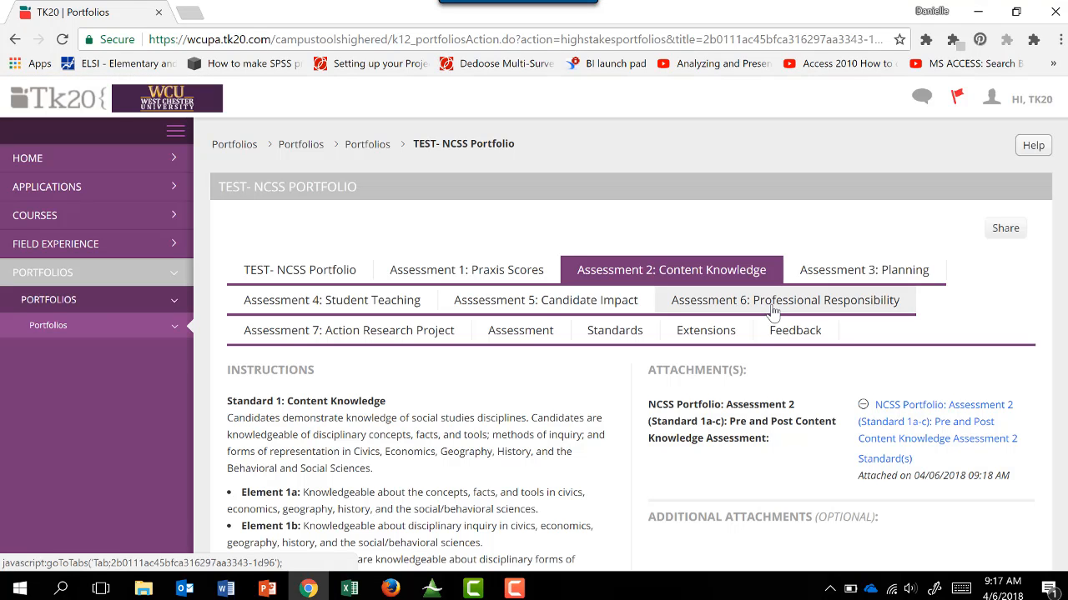
# Start adding standards to the Assessment 2 attachment and search PA Core Academic Standards for Reading in History and Social Studies (6-12) - 2014.
pyautogui.click(870, 460)
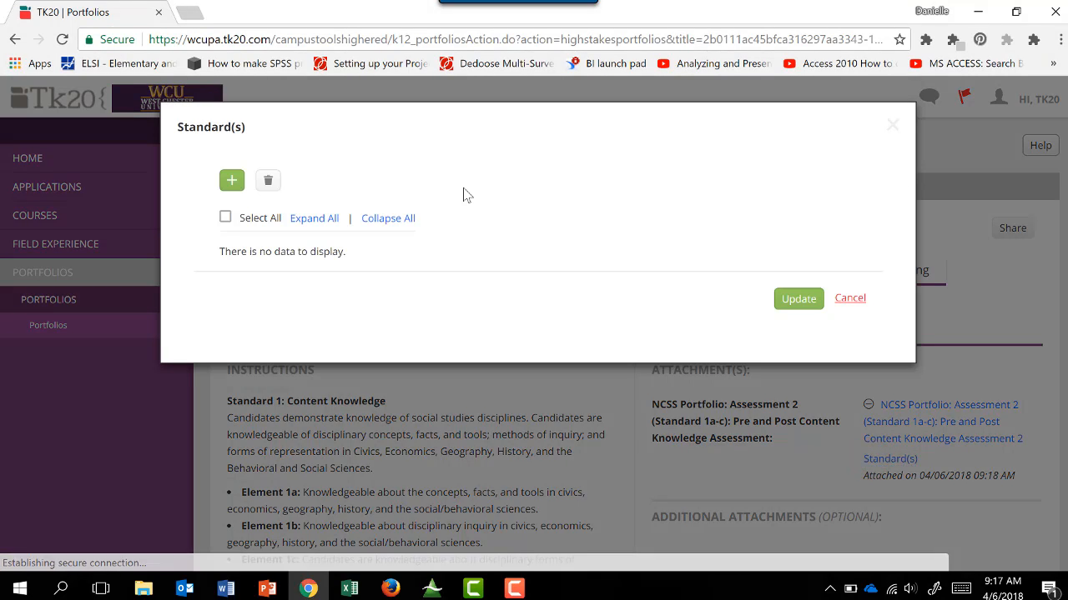
pyautogui.click(230, 184)
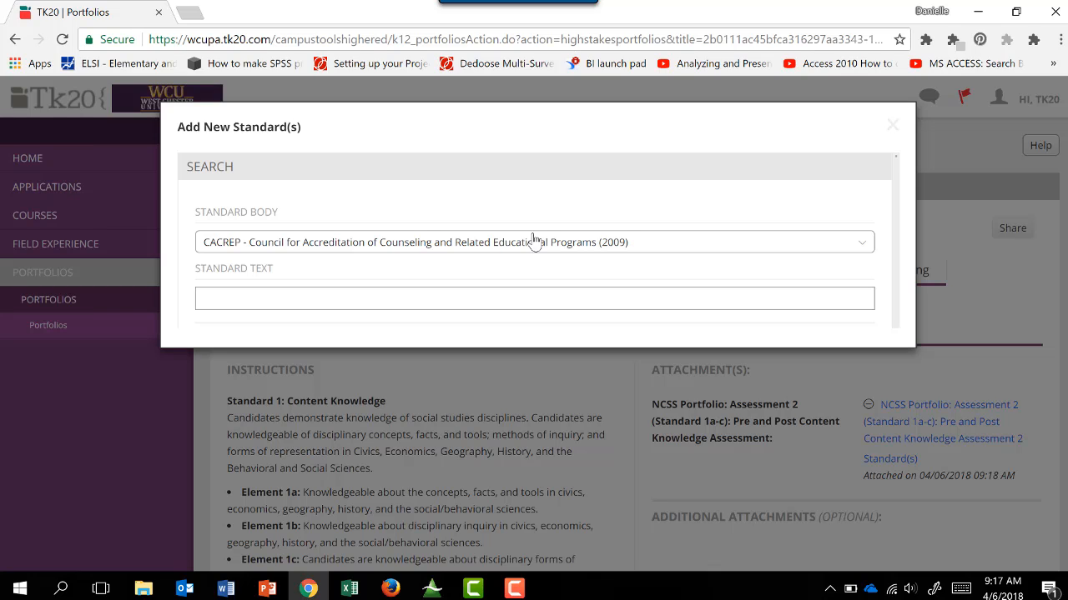
pyautogui.scroll(-1, 534, 240)
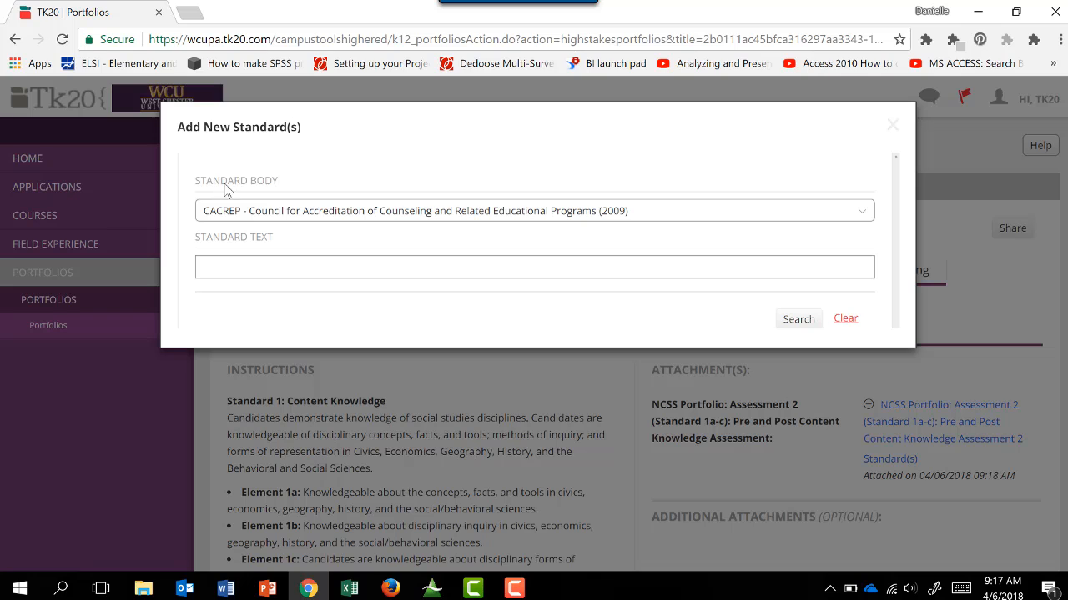
pyautogui.click(286, 211)
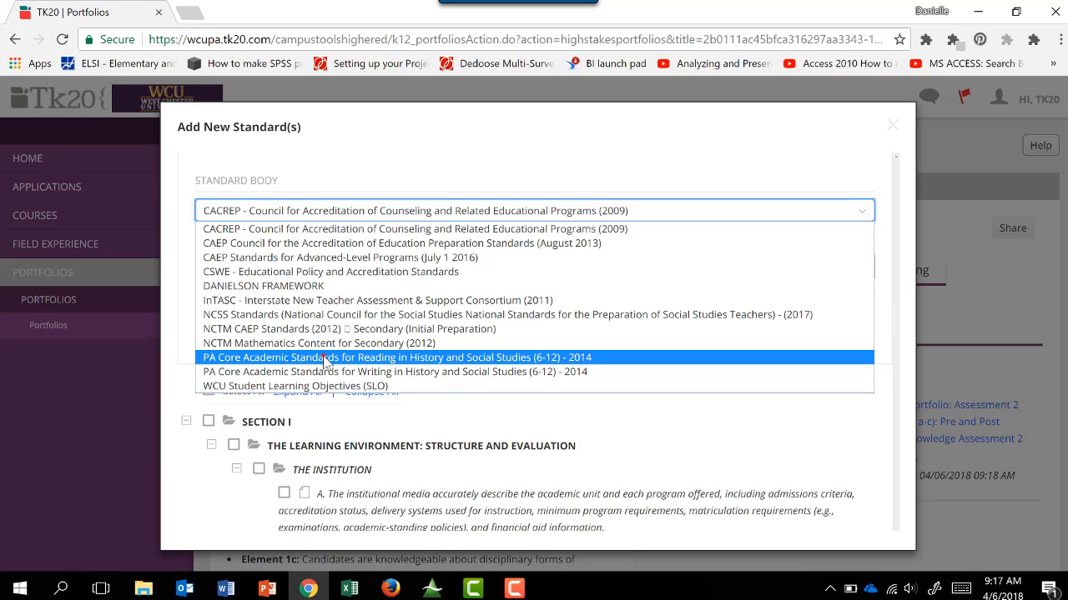
pyautogui.click(325, 360)
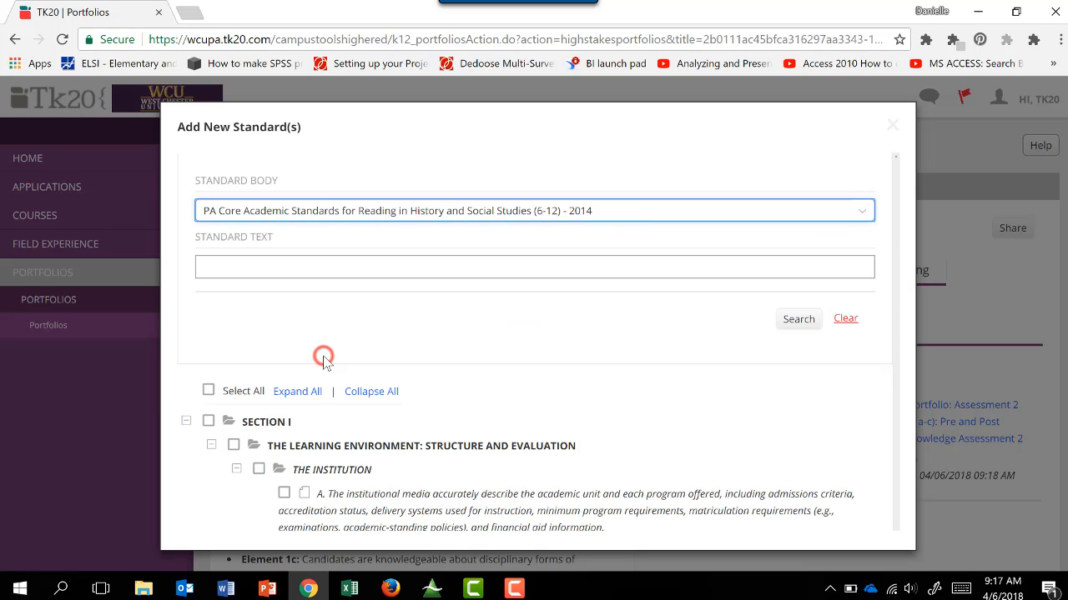
pyautogui.click(798, 322)
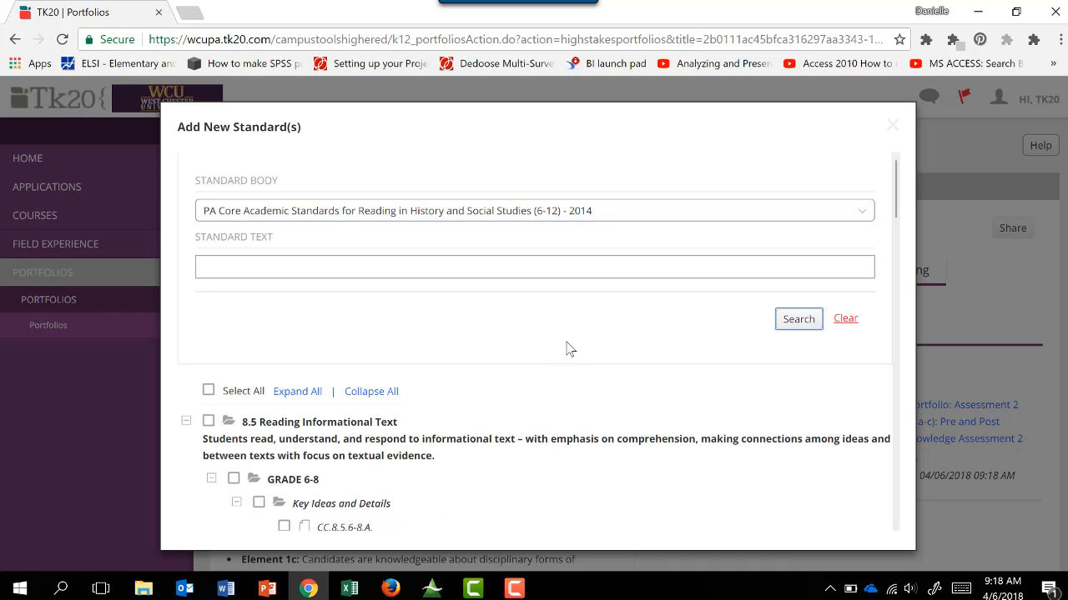
# Add standards CC.8.5.6-8.A and CC.8.5.6-8.B from the Grade 6-8 Key Ideas and Details group to the attachment.
pyautogui.scroll(-2, 565, 349)
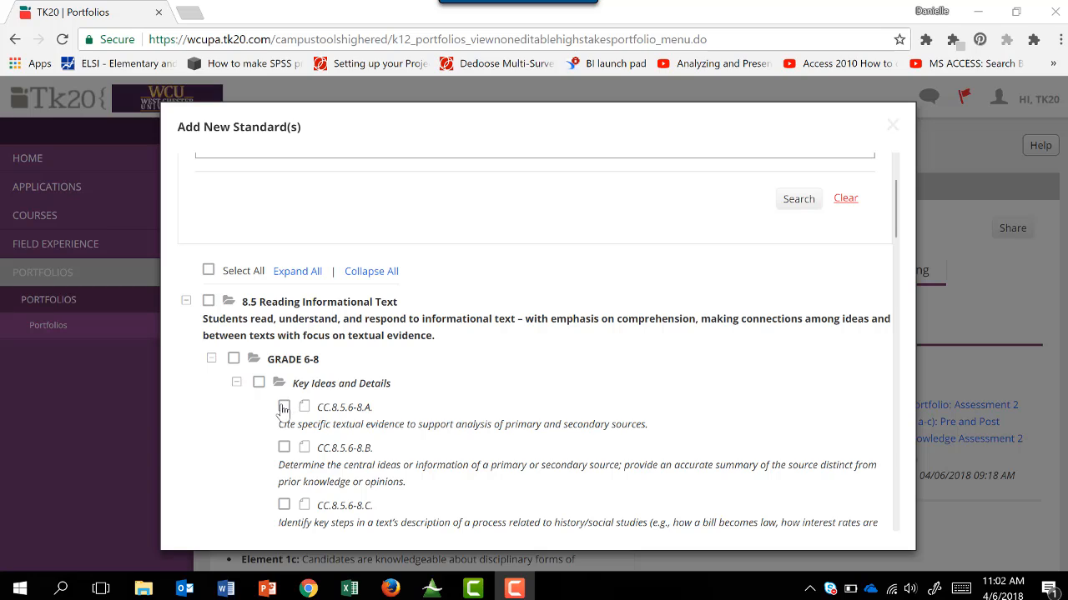
pyautogui.click(285, 407)
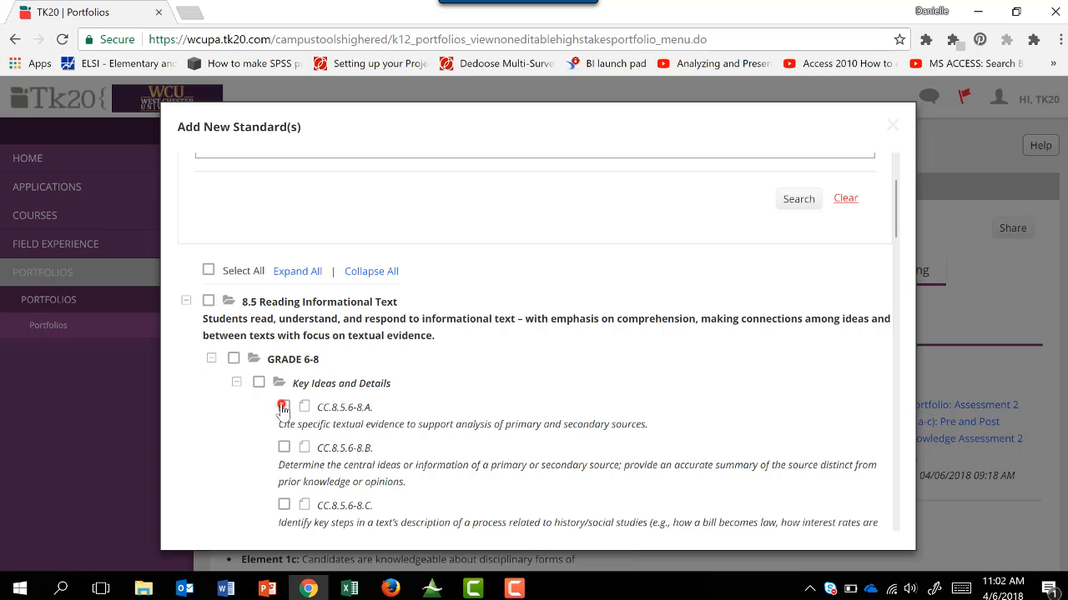
pyautogui.click(284, 448)
pyautogui.click(283, 507)
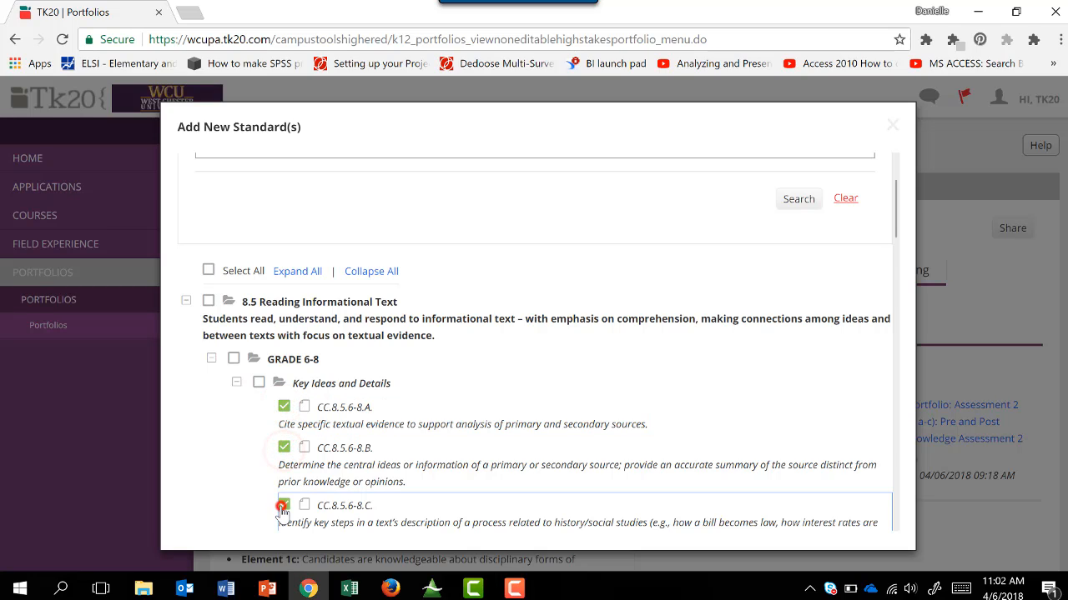
pyautogui.click(436, 522)
pyautogui.scroll(-12, 437, 525)
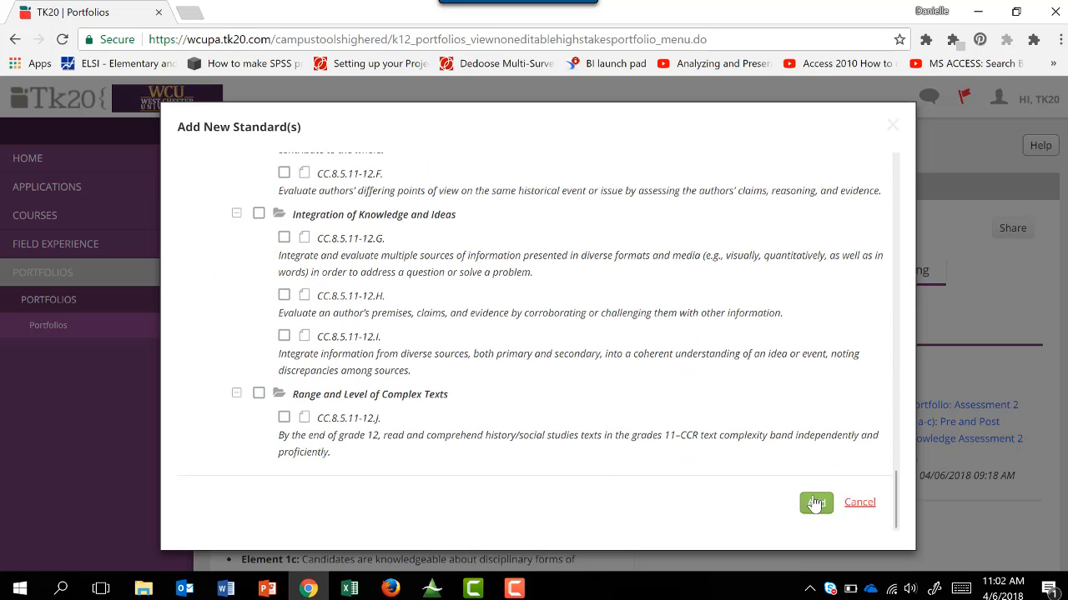
pyautogui.click(813, 504)
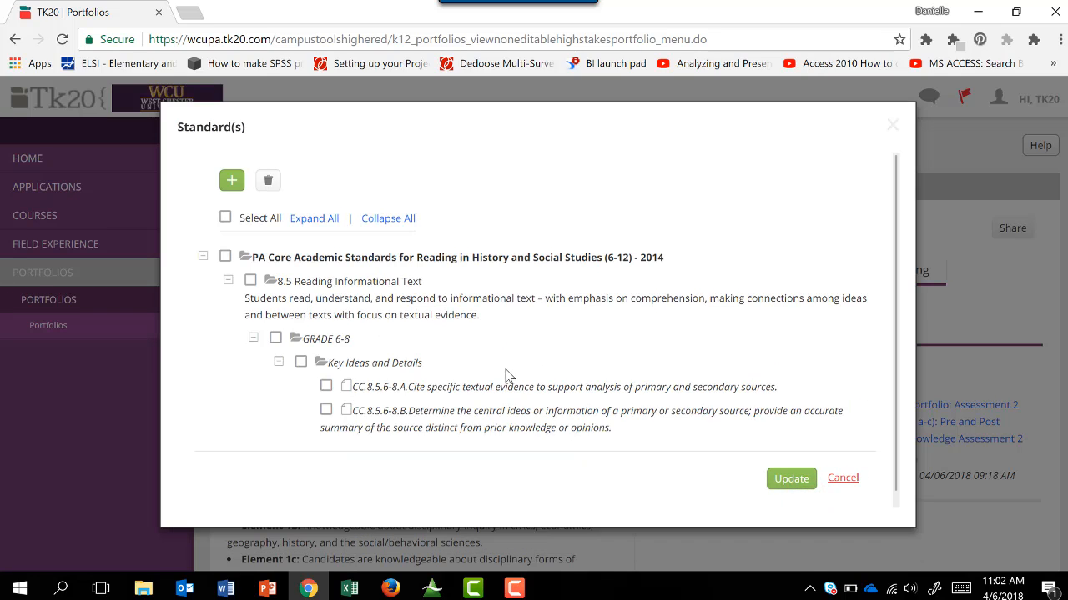
# Remove standard CC.8.5.6-8.A from the attachment's list of standards.
pyautogui.click(327, 387)
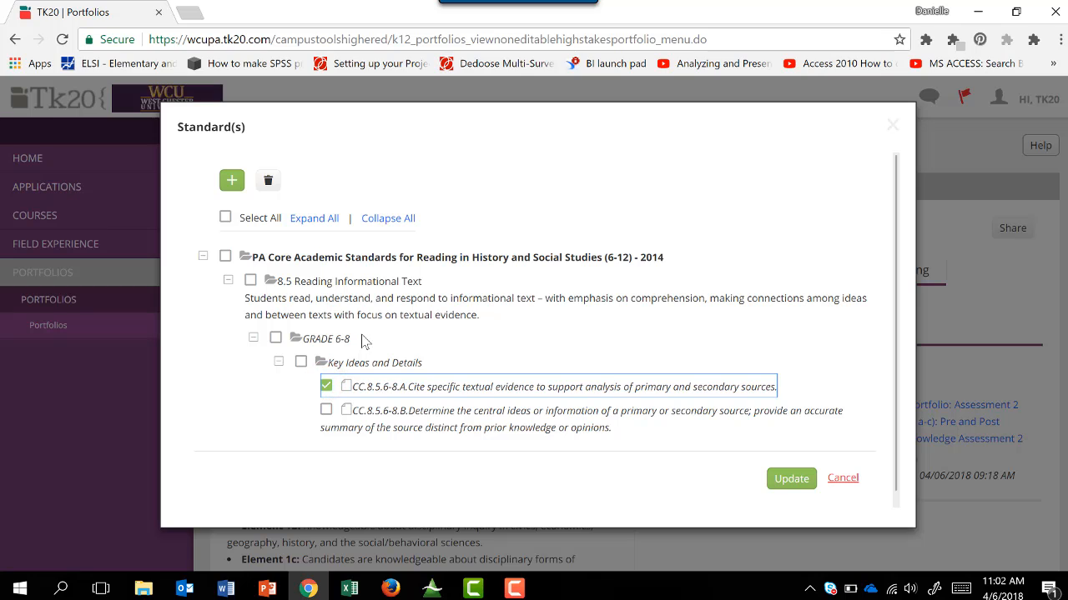
pyautogui.click(269, 182)
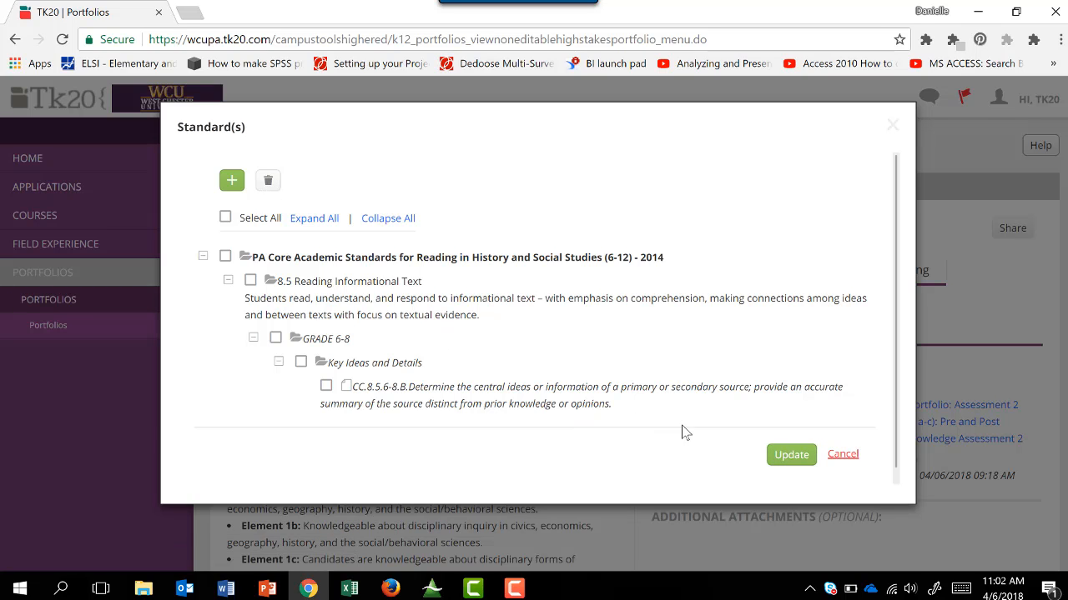
# Update the Assessment 2 attachment with the revised standards list and save the portfolio.
pyautogui.click(780, 456)
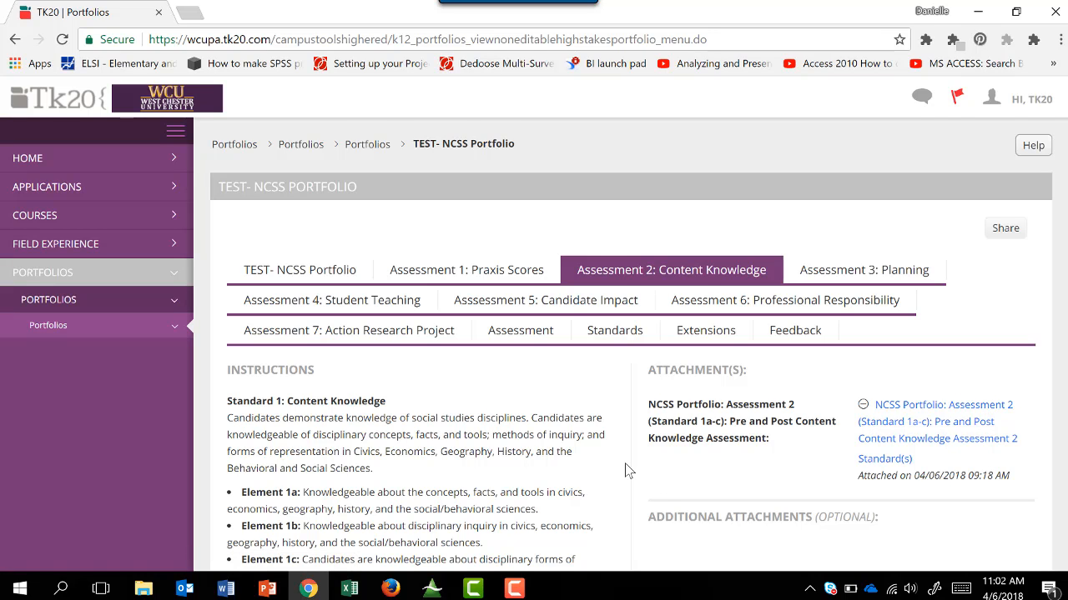
pyautogui.scroll(-3, 627, 472)
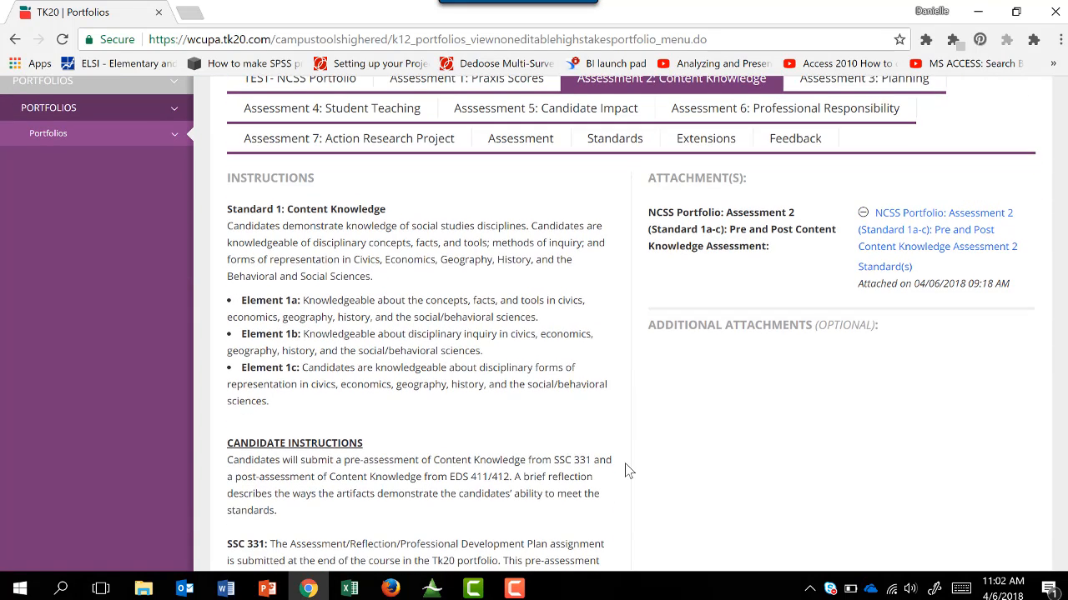
pyautogui.scroll(-3, 627, 471)
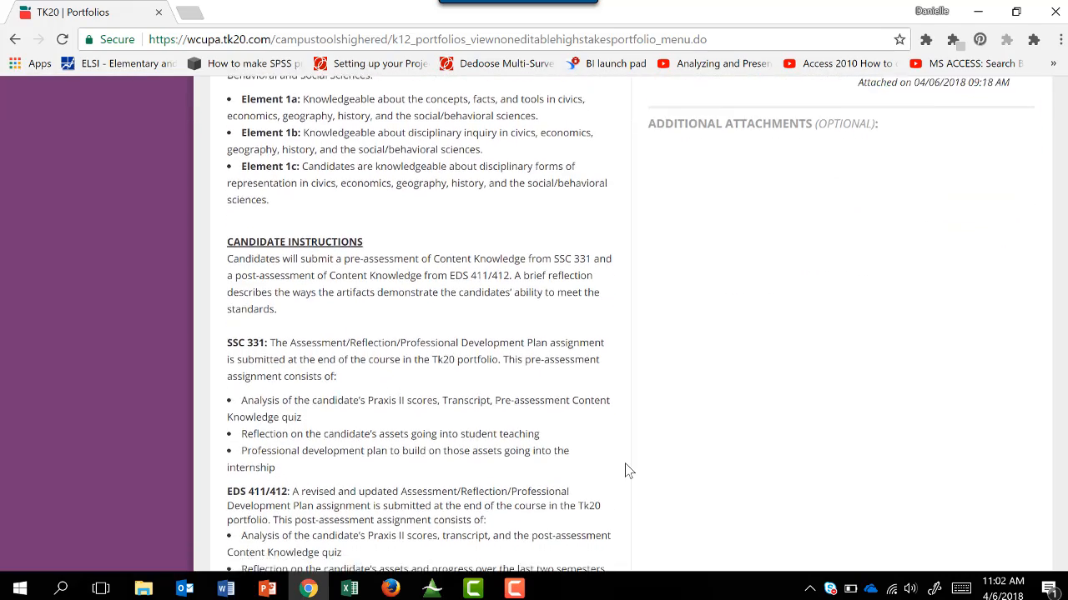
pyautogui.scroll(-5, 628, 471)
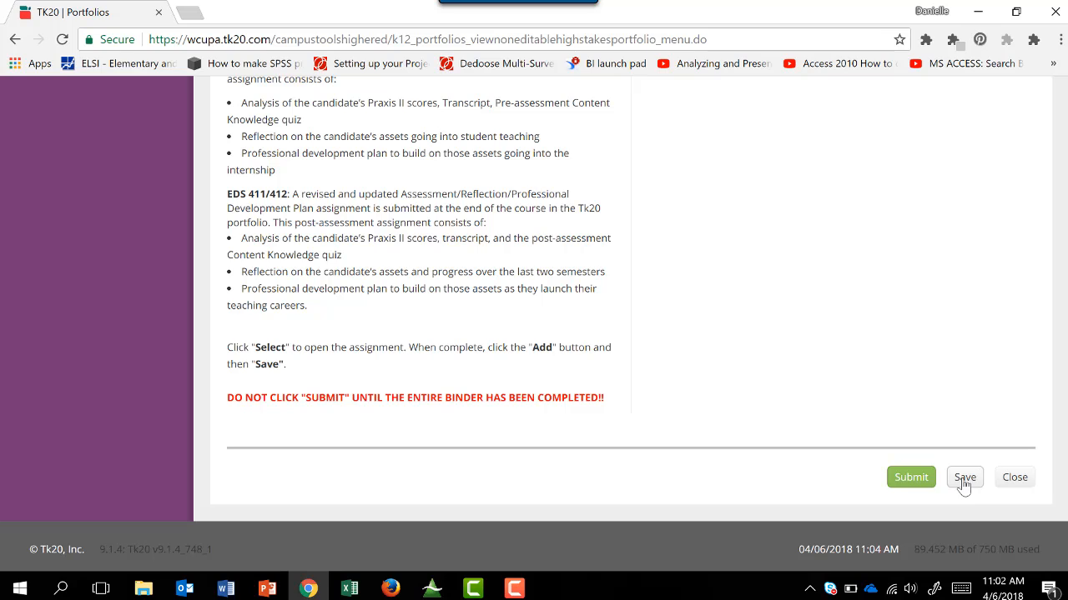
pyautogui.click(964, 478)
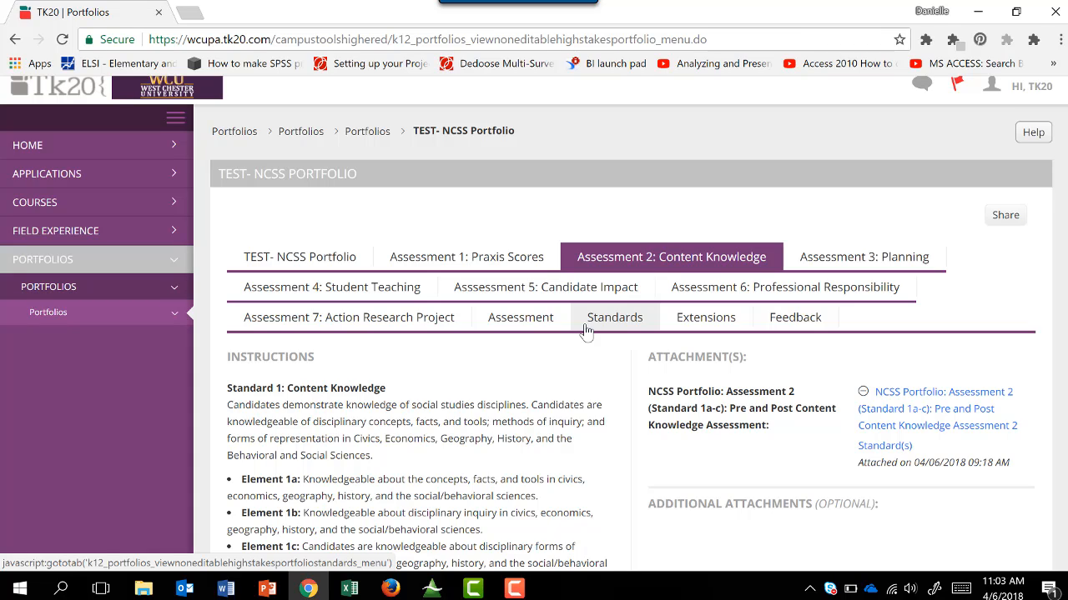
# Go to the portfolio's Standards overview and open the standards of the Assessment 2 Pre and Post Content Knowledge attachment.
pyautogui.click(586, 329)
pyautogui.click(587, 331)
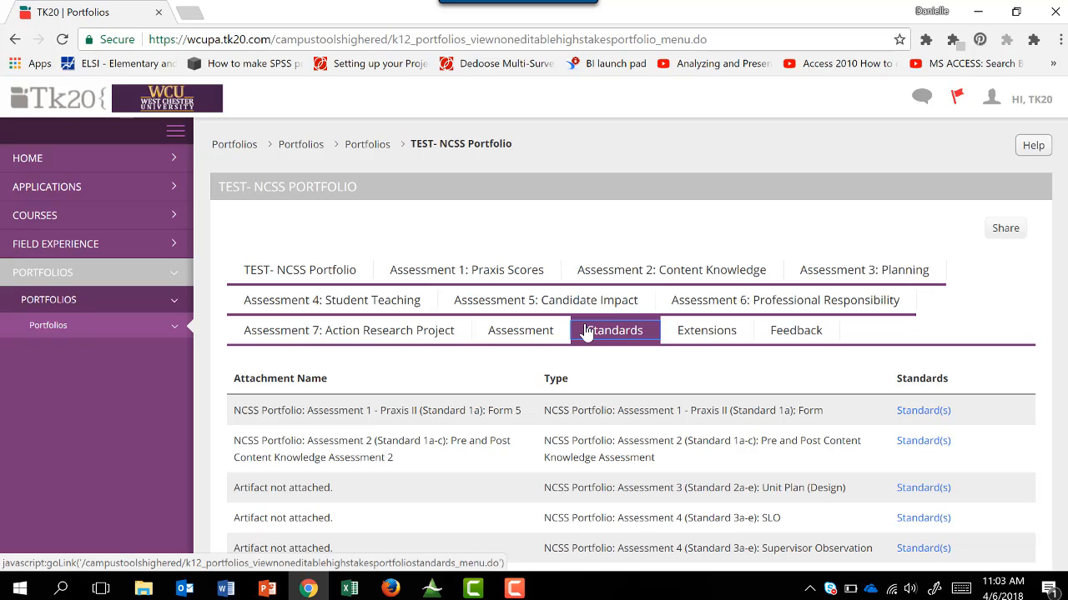
pyautogui.click(931, 442)
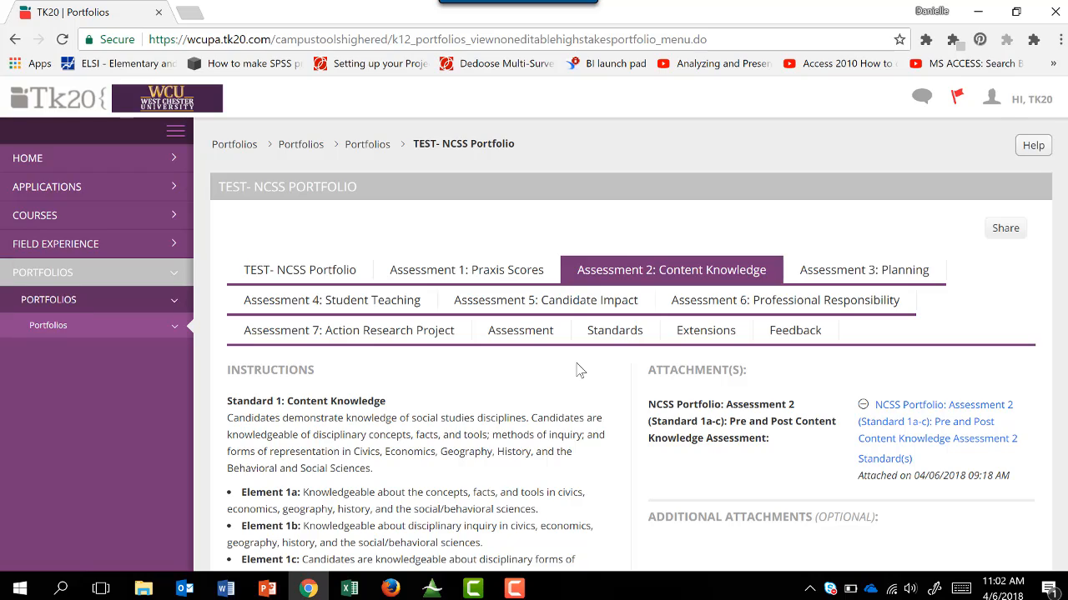
# Submit the portfolio from the end of the Assessment 2: Content Knowledge page.
pyautogui.scroll(-5, 550, 408)
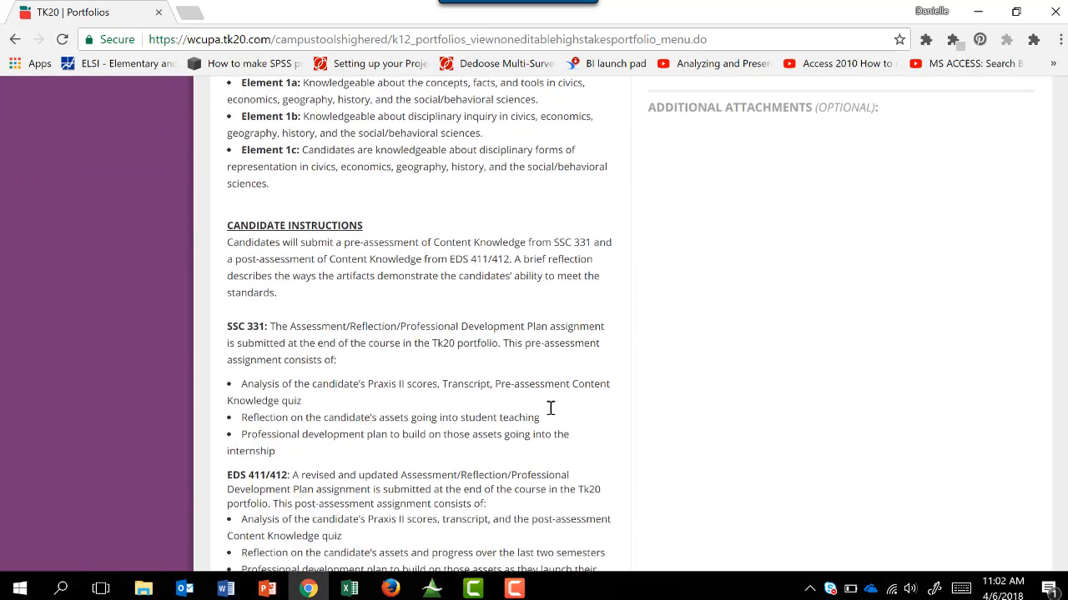
pyautogui.scroll(-4, 551, 408)
pyautogui.click(909, 479)
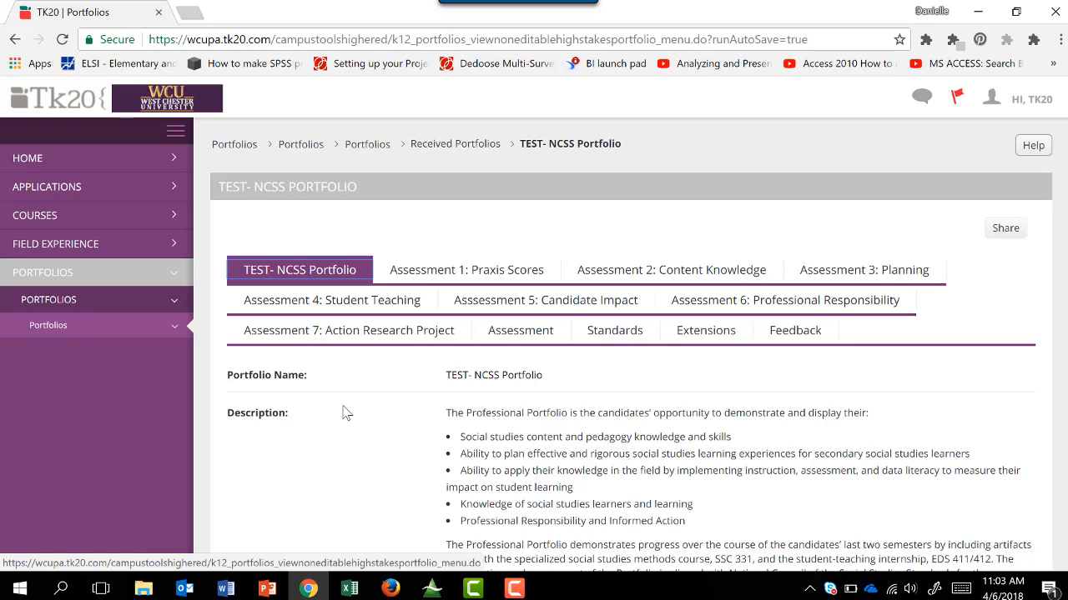
# Open the NCSS Assessment 1: Praxis II Scores (Standard 1a) rubric from the portfolio's assessment tools and review its criteria and score section.
pyautogui.click(537, 346)
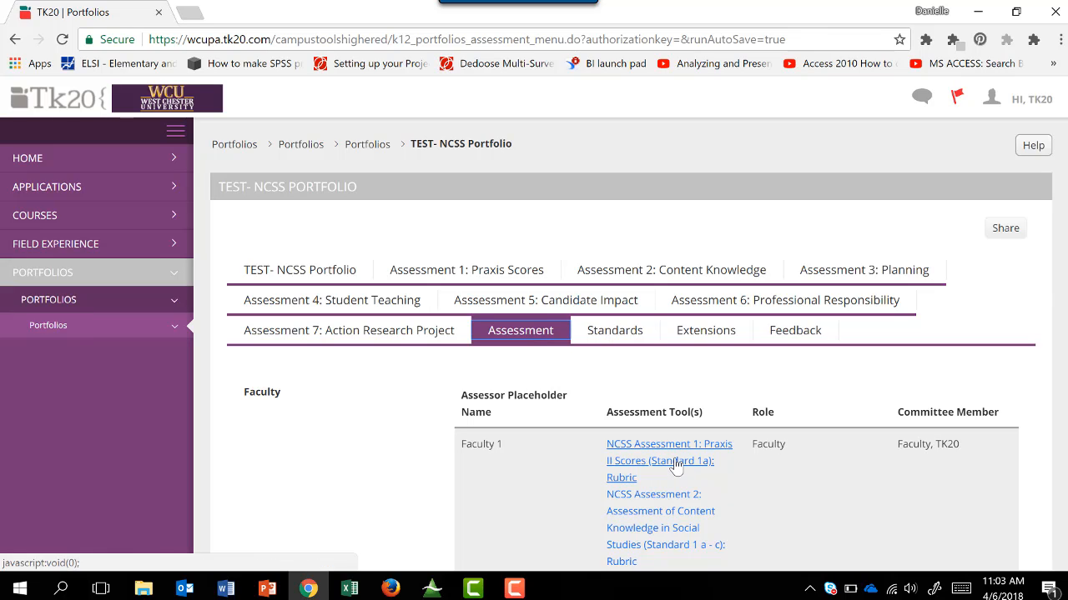
pyautogui.scroll(-2, 669, 364)
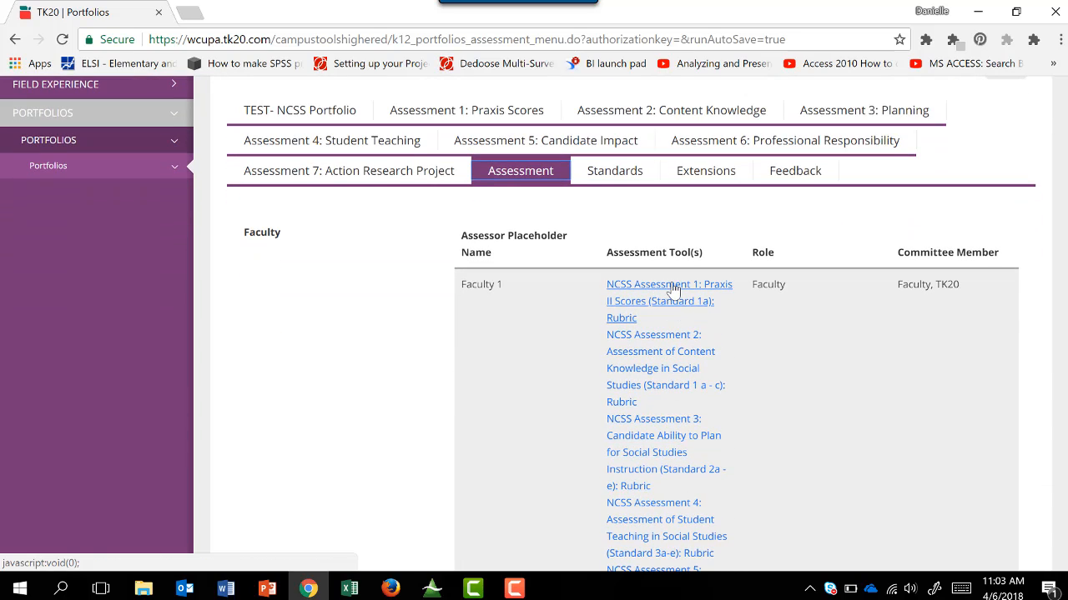
pyautogui.click(672, 287)
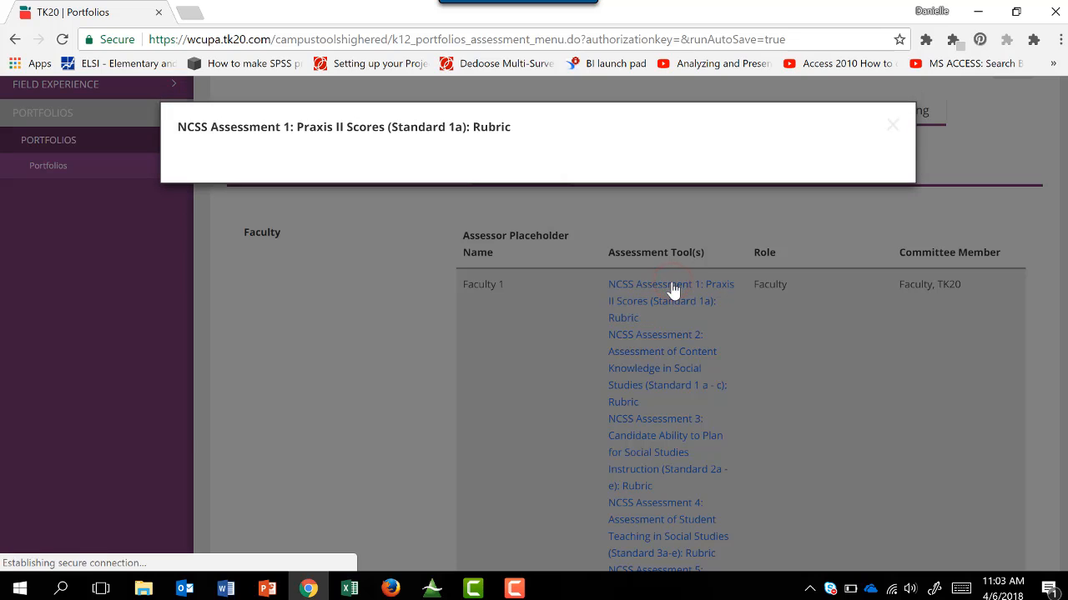
pyautogui.scroll(-5, 663, 347)
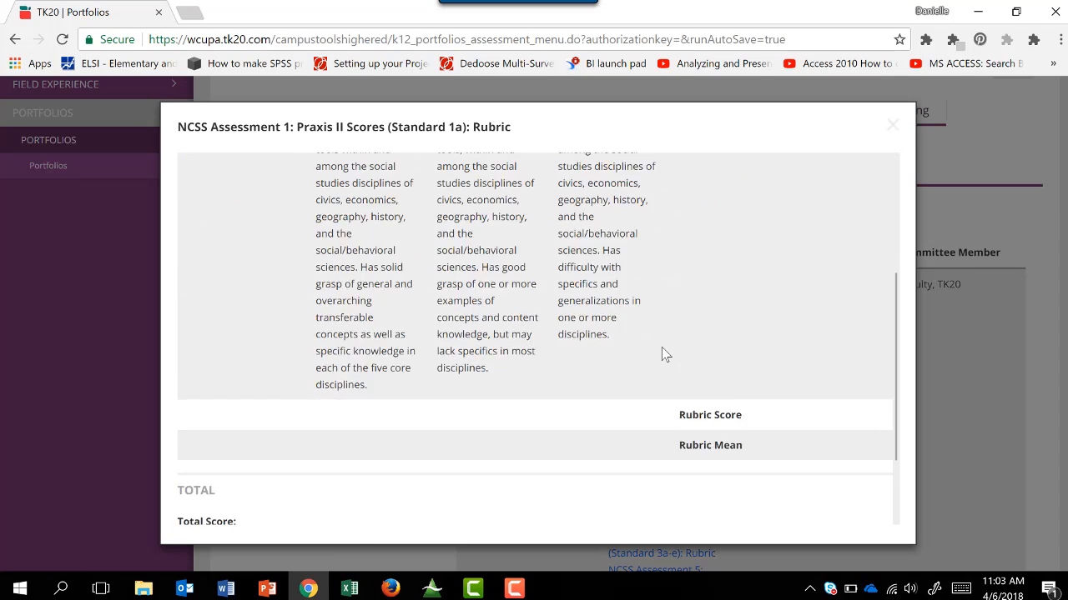